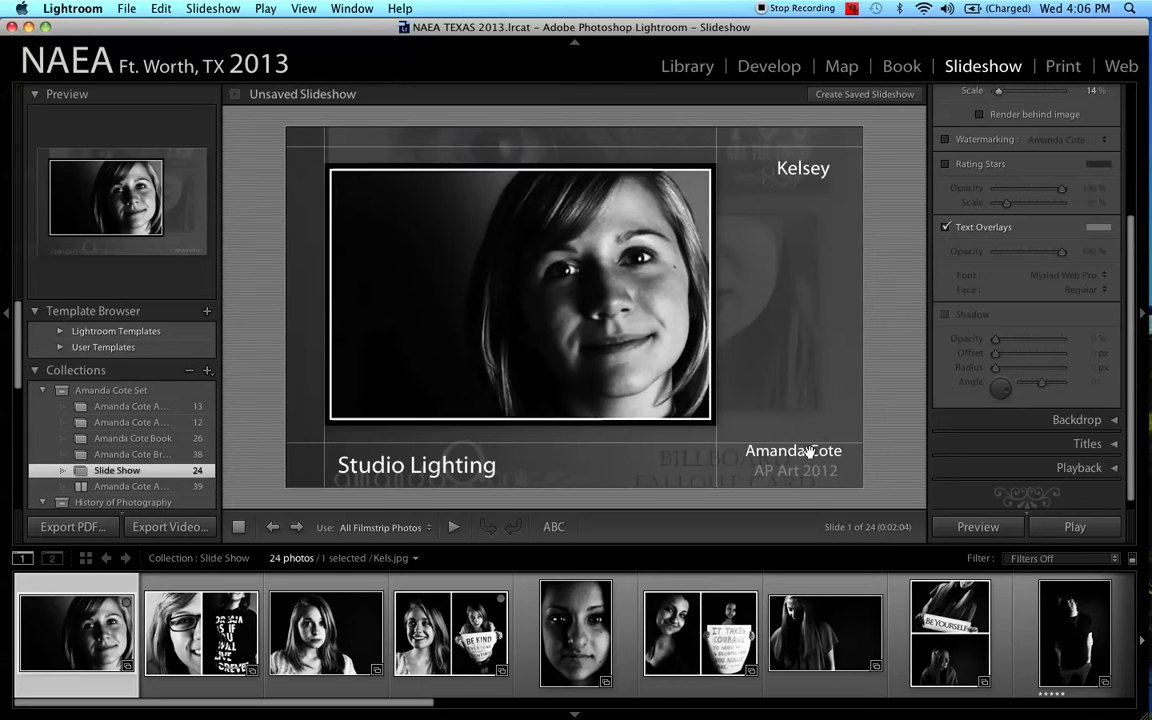
# Step: Slightly enlarge the title text overlay near the slide's upper-right corner and inspect the caption overlay beneath the photo
pyautogui.click(818, 170)
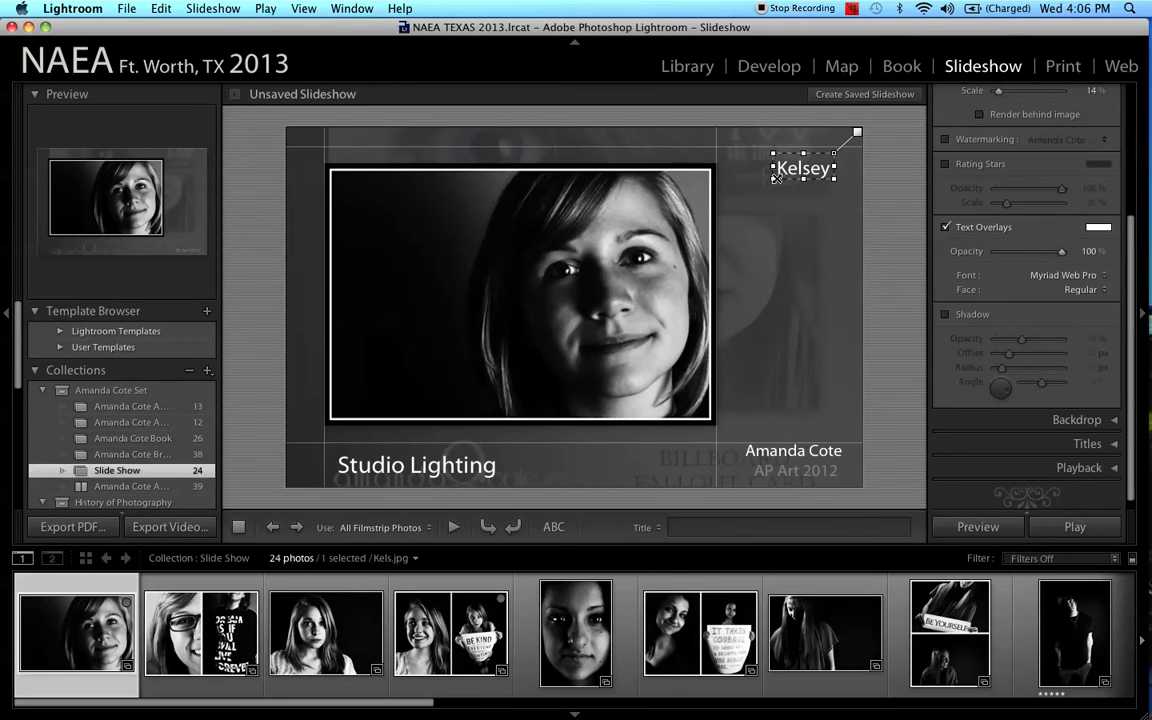
pyautogui.moveTo(773, 179); pyautogui.dragTo(762, 186)
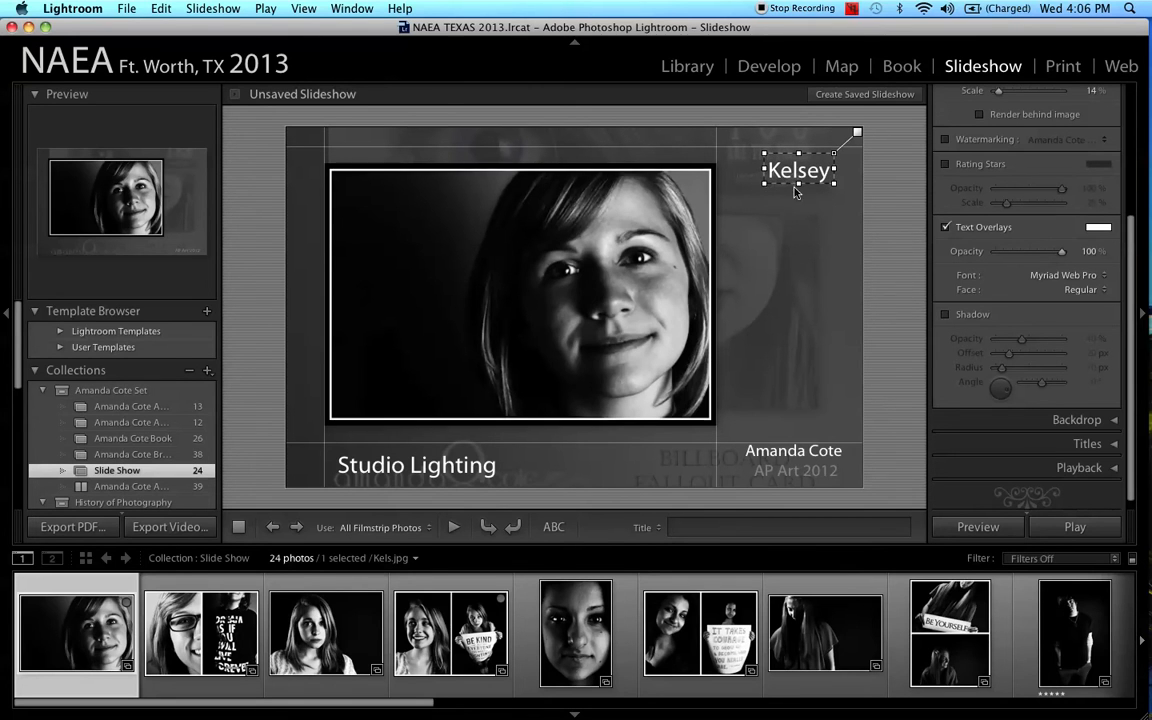
pyautogui.click(797, 206)
pyautogui.click(483, 465)
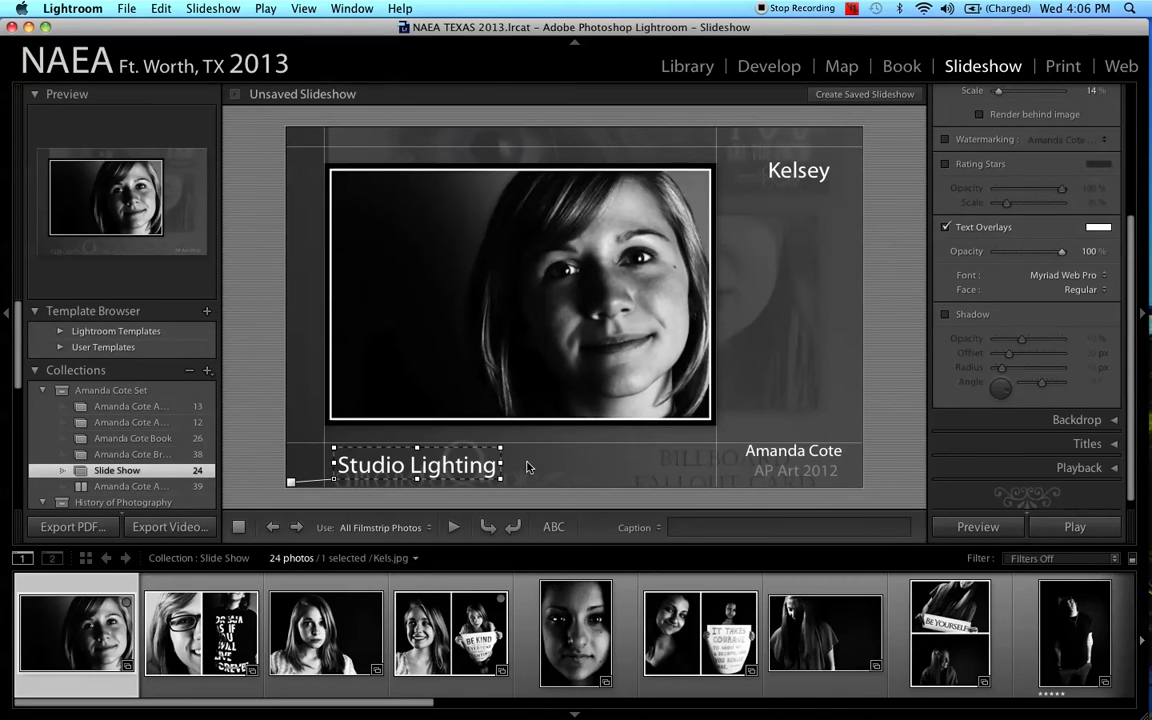
pyautogui.click(621, 454)
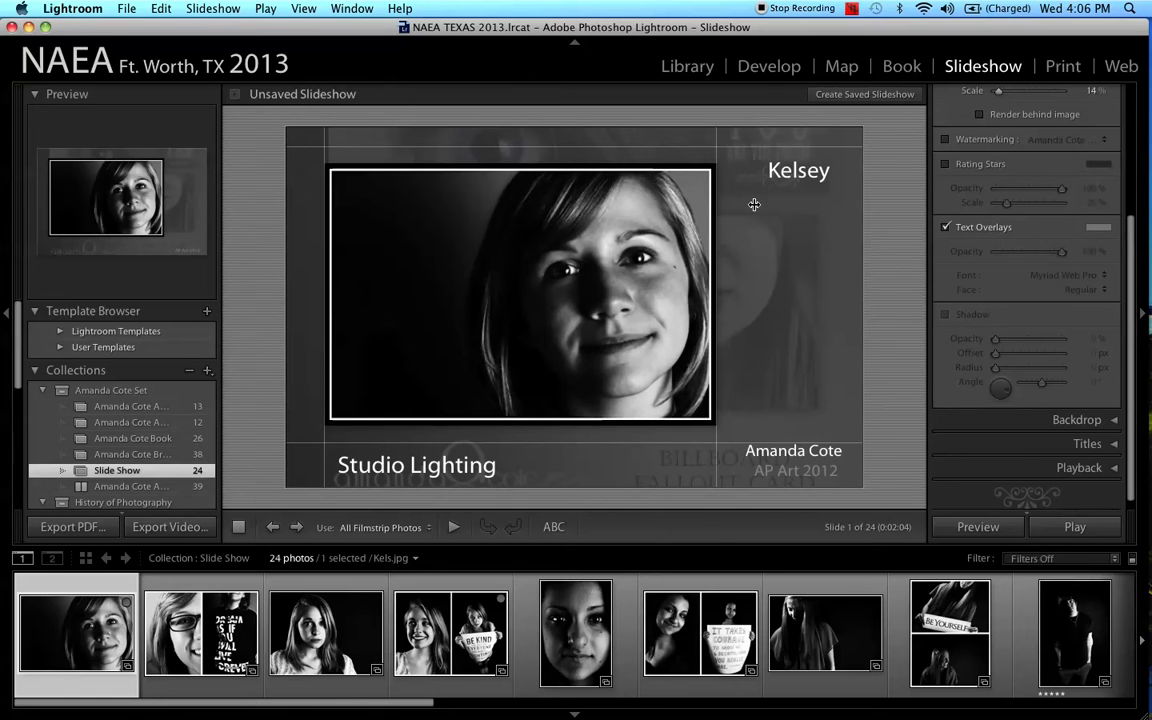
# Step: In the Library module, give KelsDuo.jpg the subject's first name as title and "with T-shirt" as caption
pyautogui.click(690, 68)
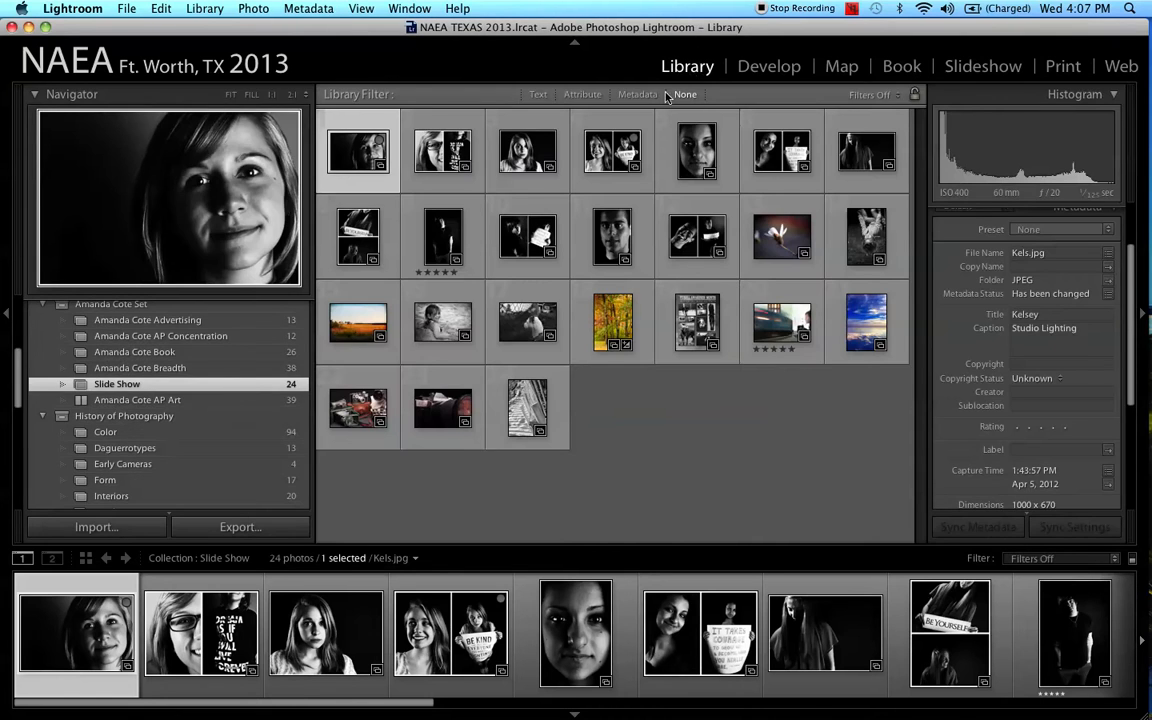
pyautogui.click(446, 158)
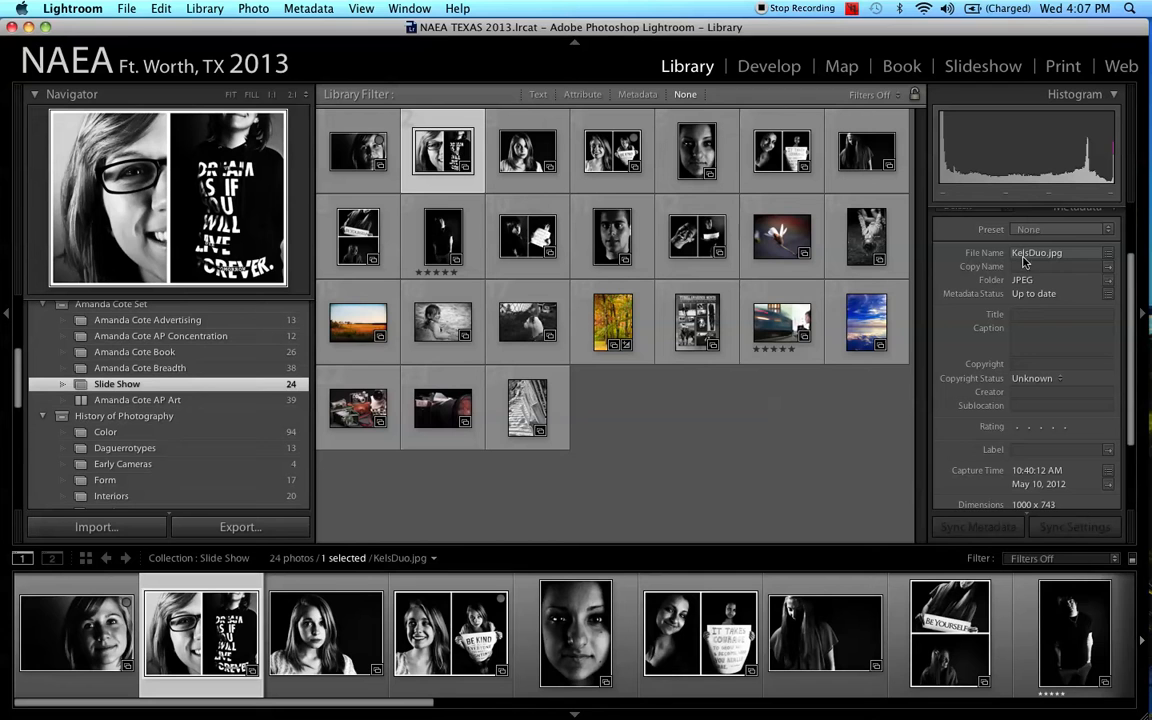
pyautogui.scroll(2, 1085, 328)
pyautogui.click(1030, 364)
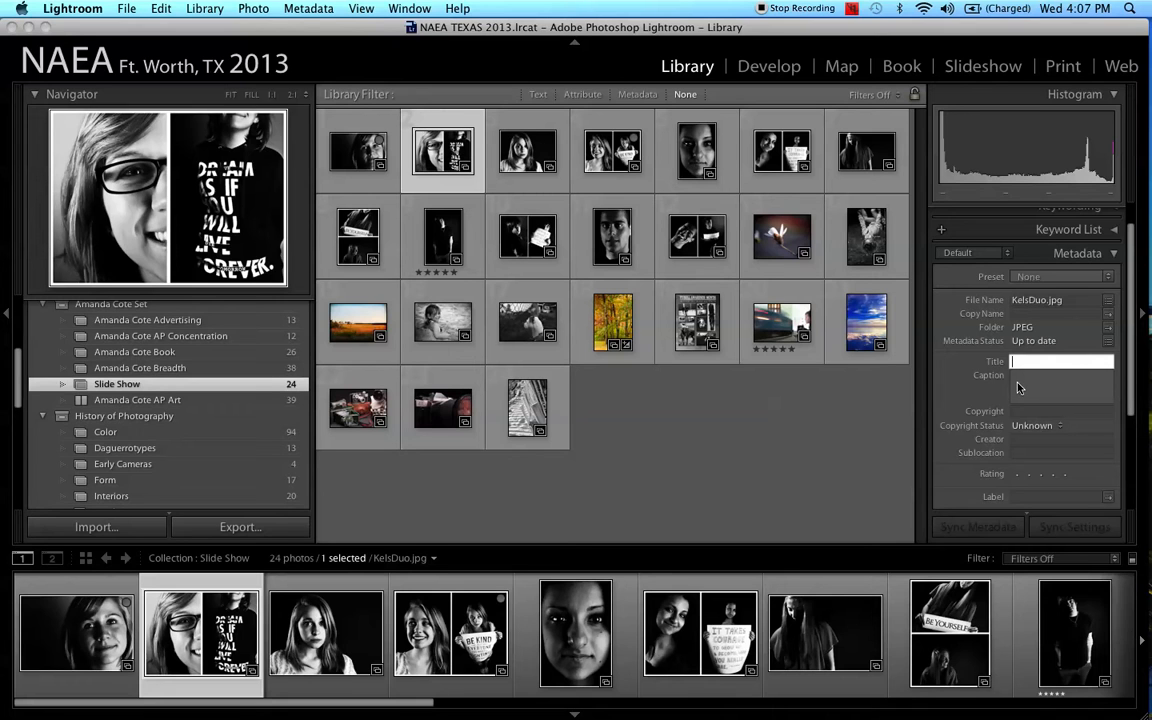
pyautogui.write('Kelsey')
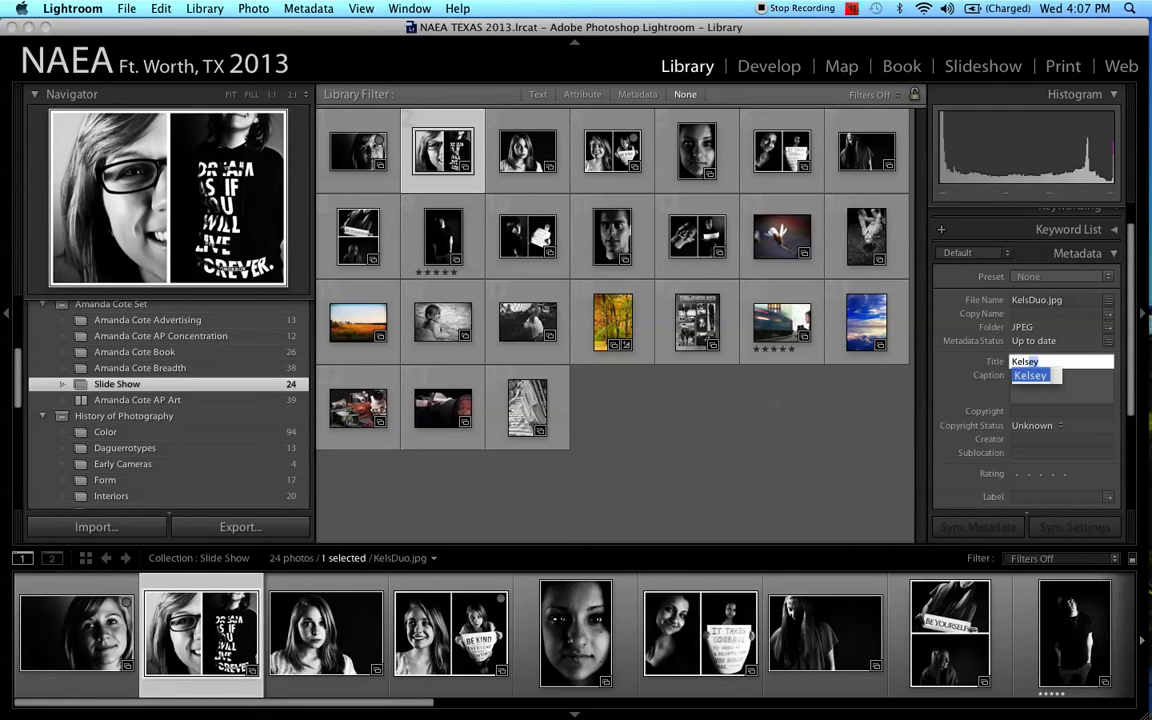
pyautogui.press('Return')
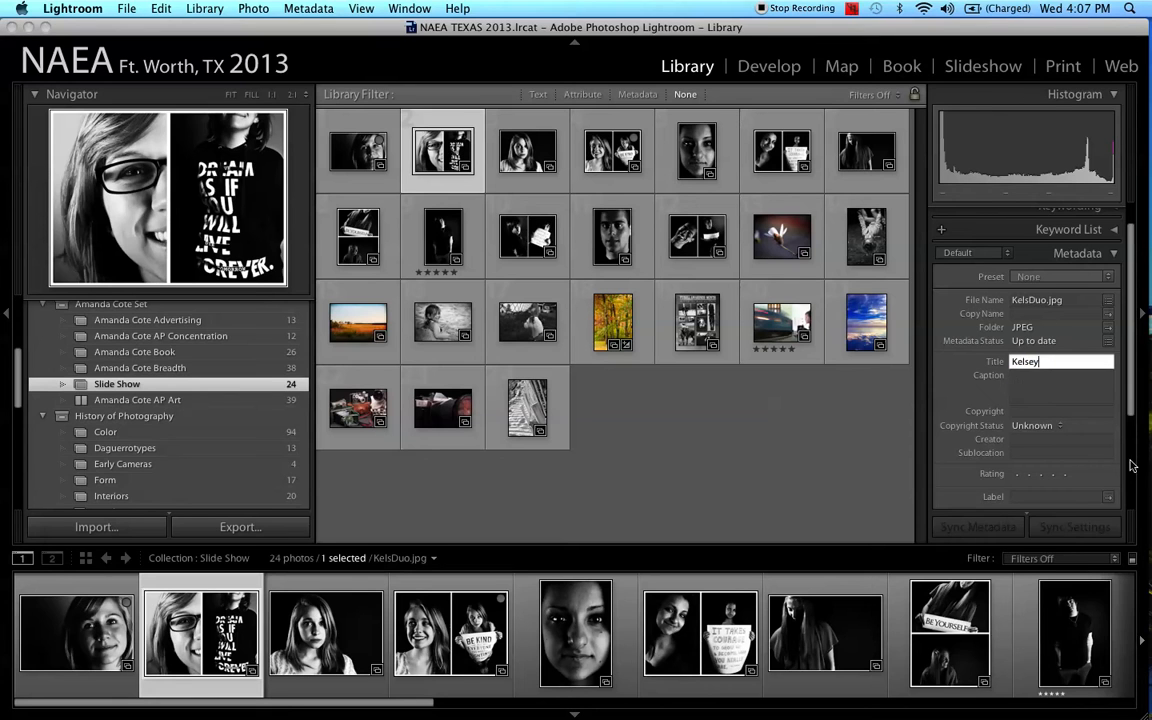
pyautogui.click(1057, 389)
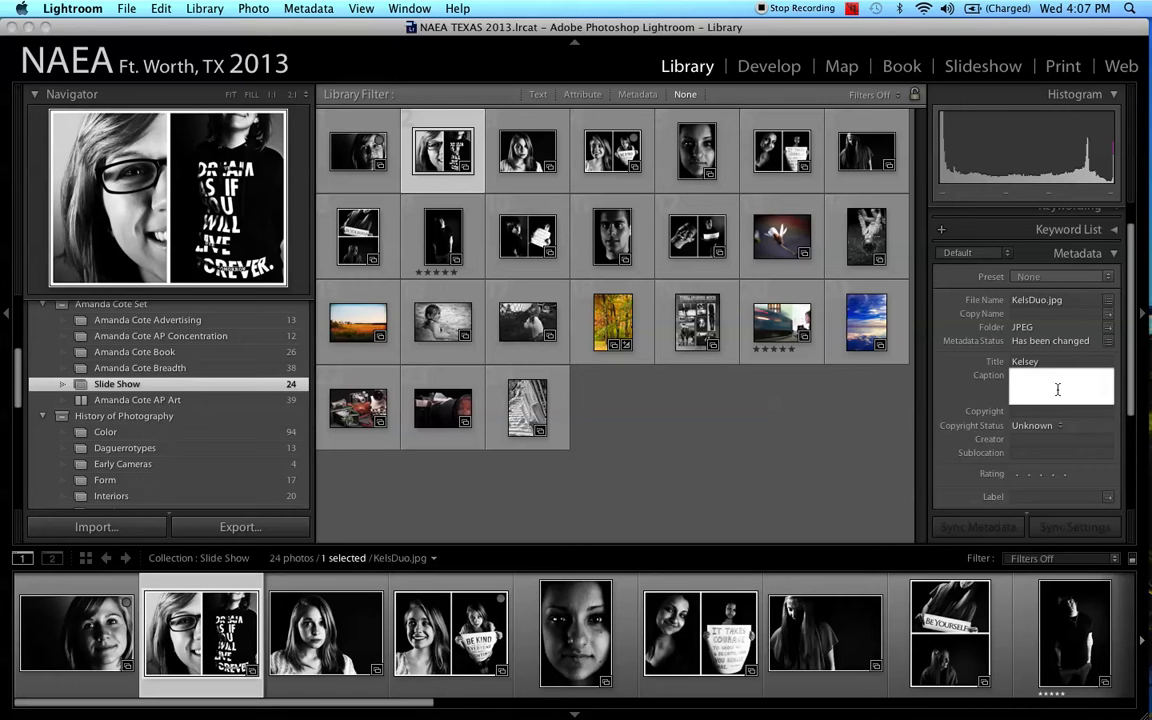
pyautogui.write('ith T-shirt')
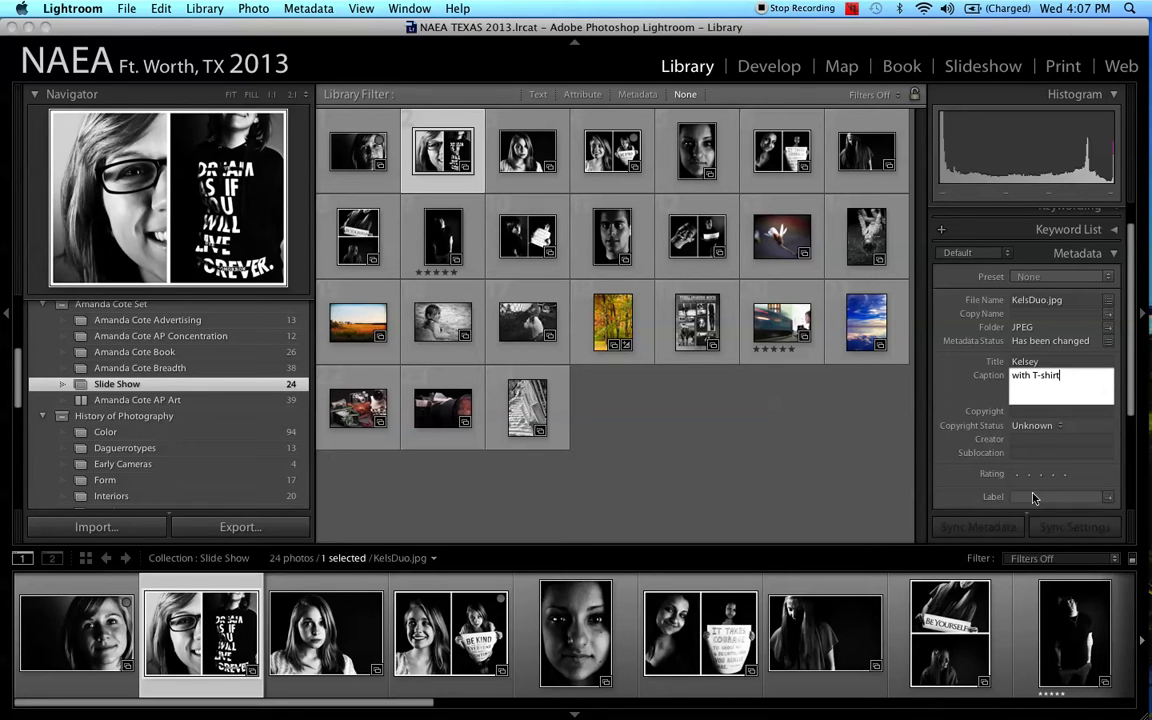
pyautogui.click(955, 413)
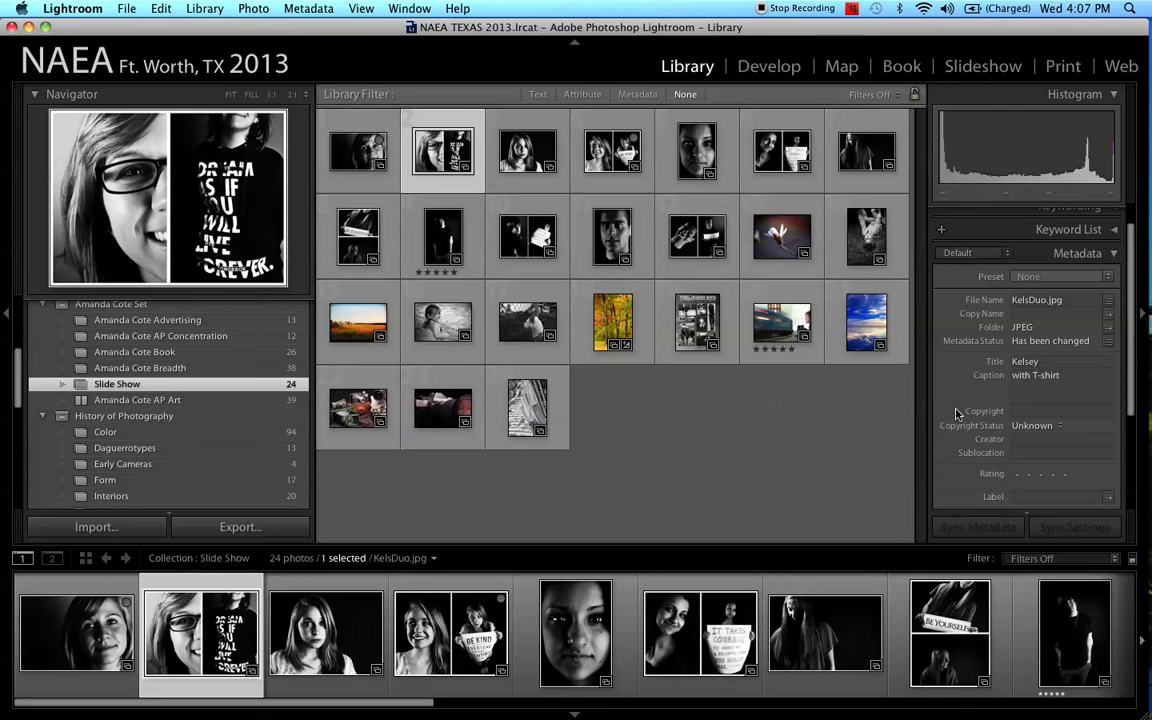
# Step: Return to the Slideshow module and compare the title and caption overlays on the first two slides
pyautogui.click(978, 67)
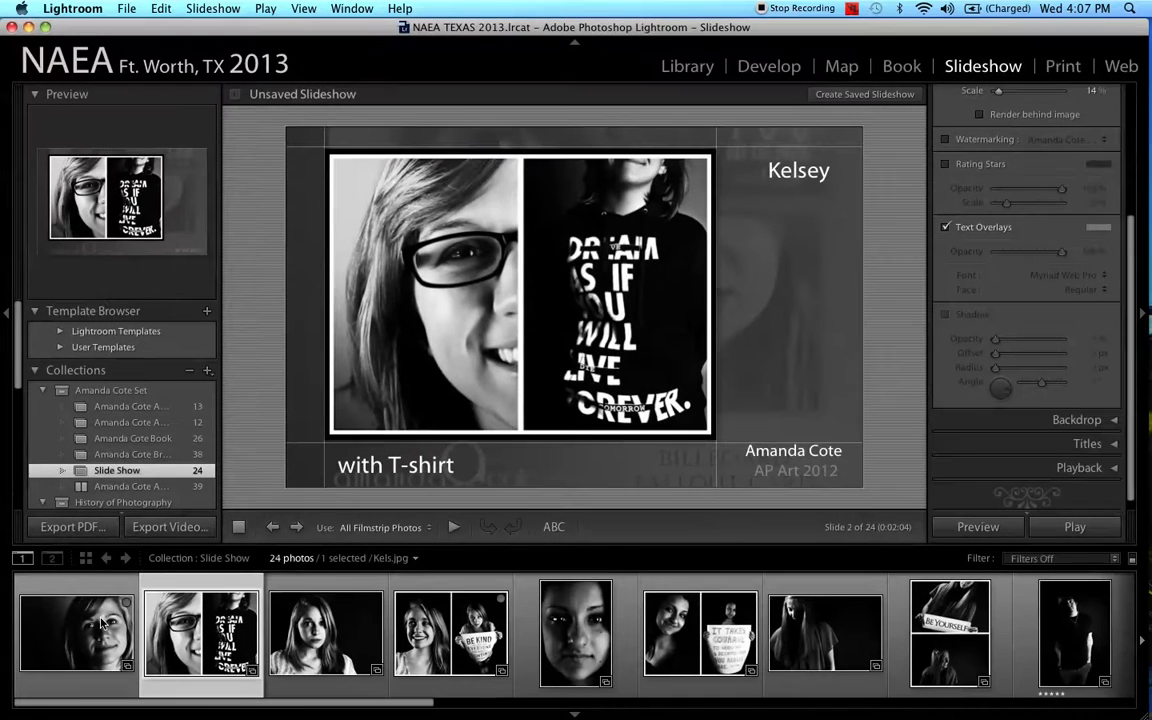
pyautogui.click(101, 623)
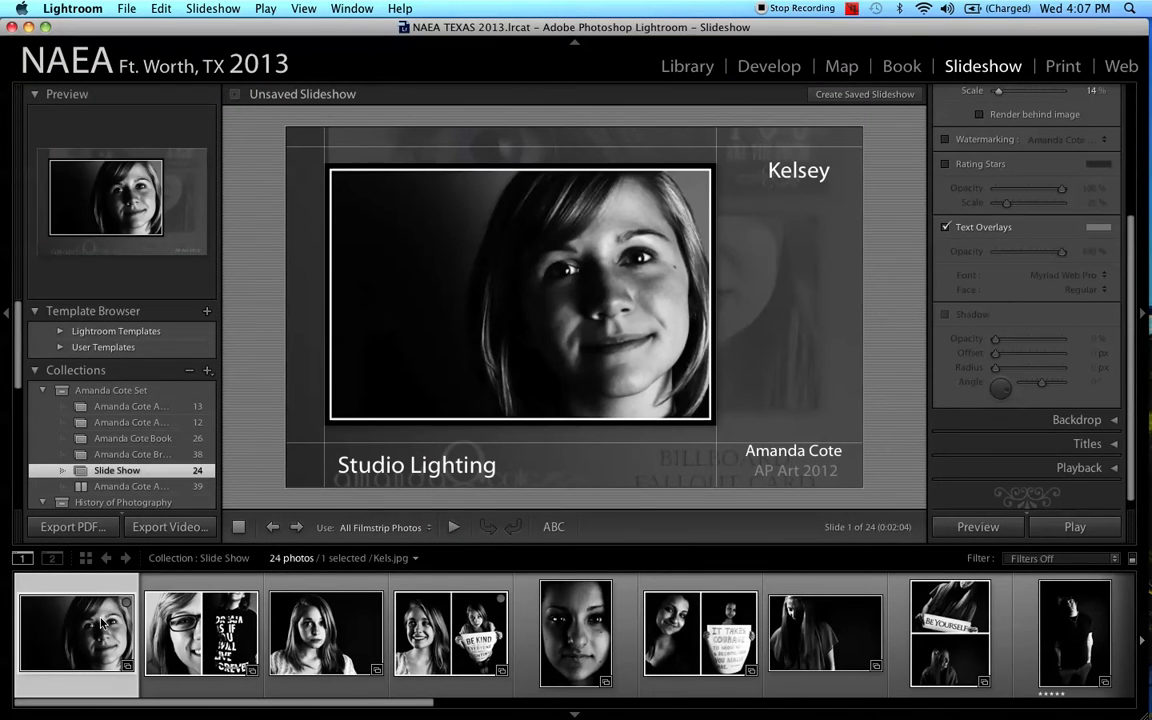
pyautogui.click(188, 625)
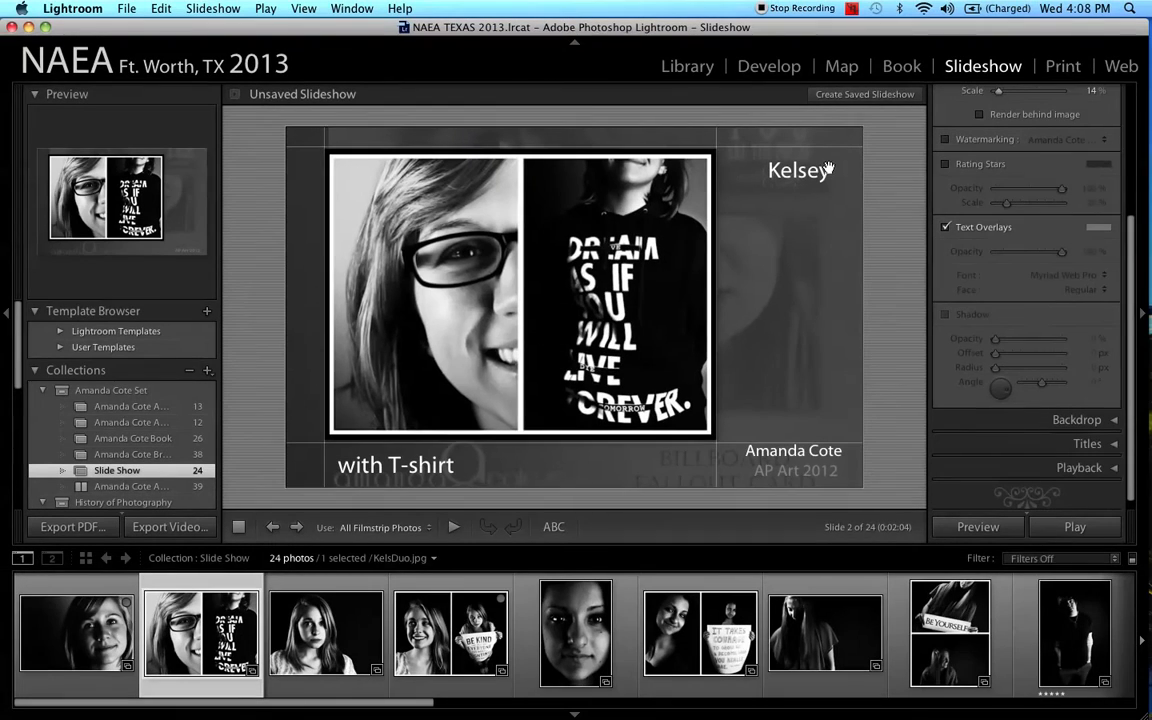
# Step: Examine the available text types for the photographer's name overlay without changing its Custom Text setting
pyautogui.click(805, 452)
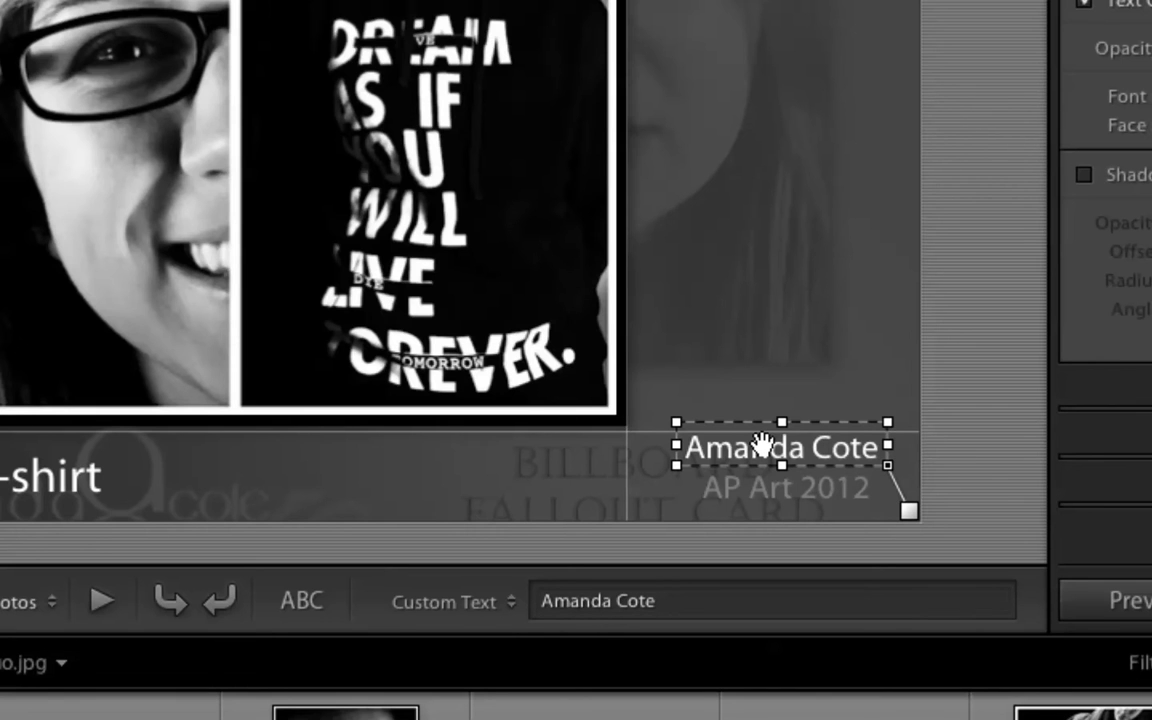
pyautogui.click(509, 600)
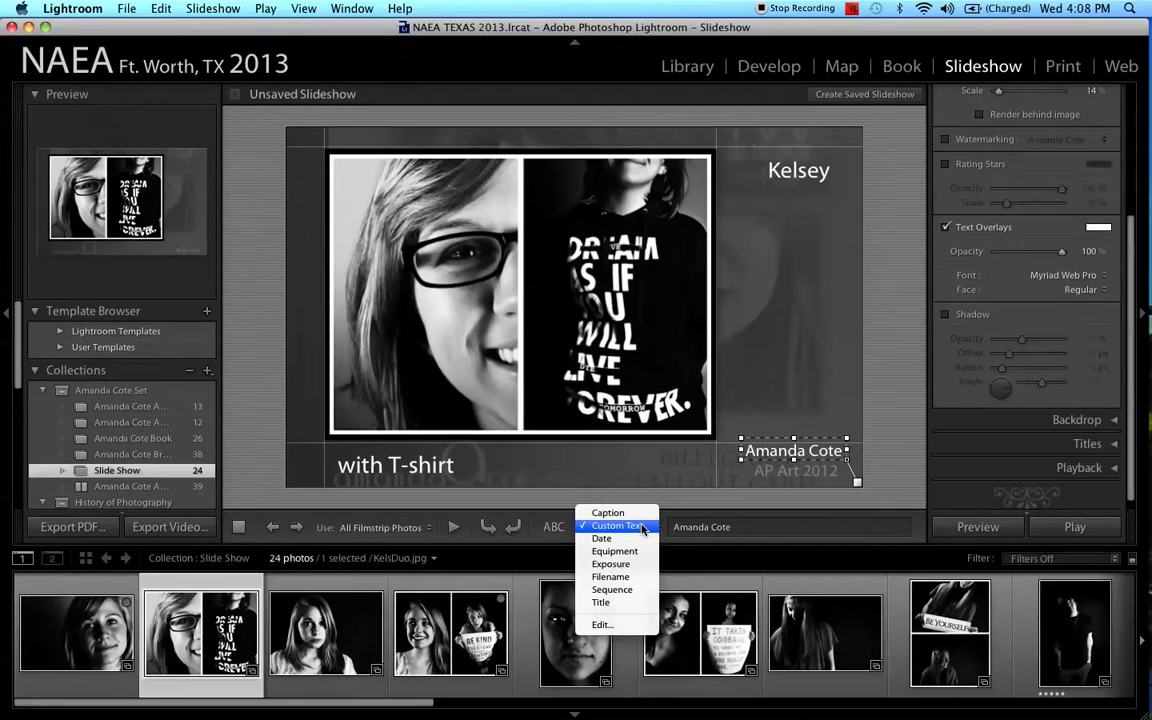
pyautogui.click(695, 477)
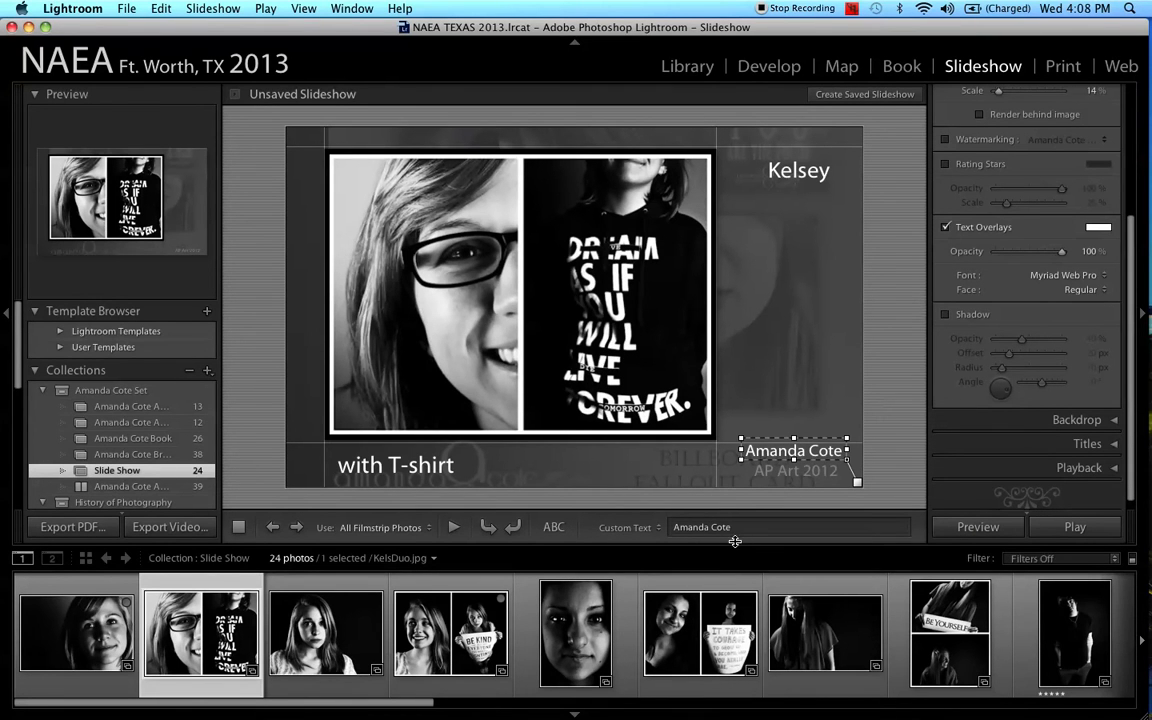
pyautogui.click(762, 500)
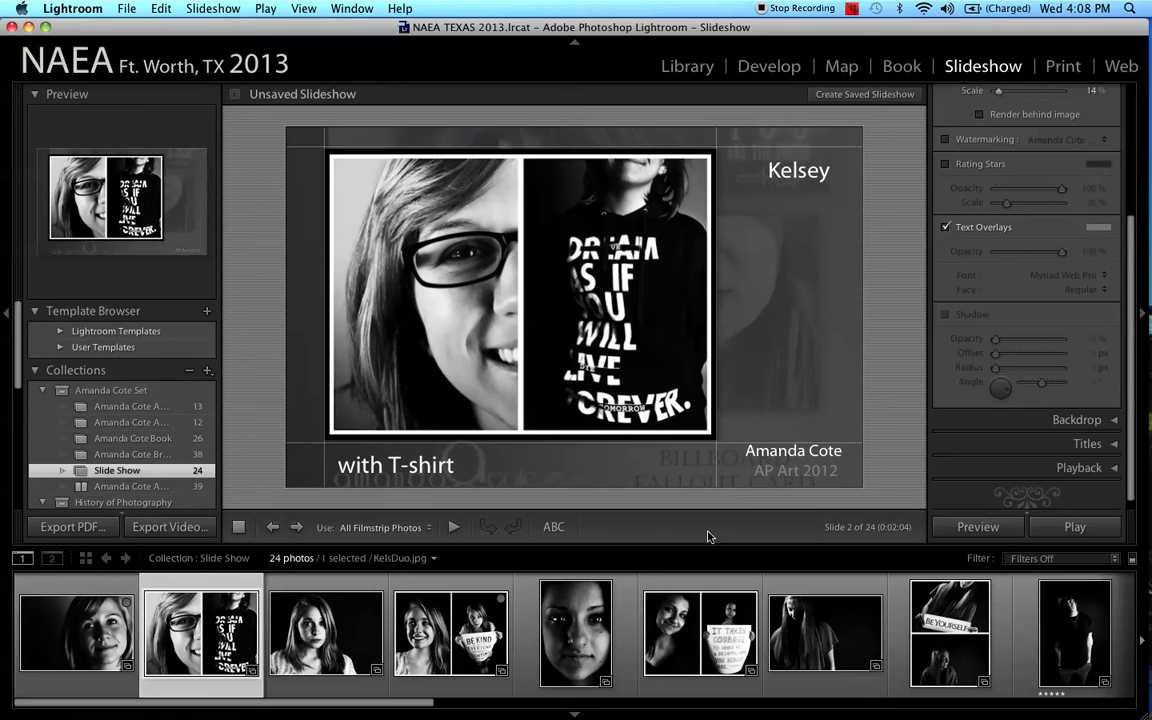
# Step: Add a custom text overlay reading "ART" and place it just above the photographer's name on the slide
pyautogui.click(553, 527)
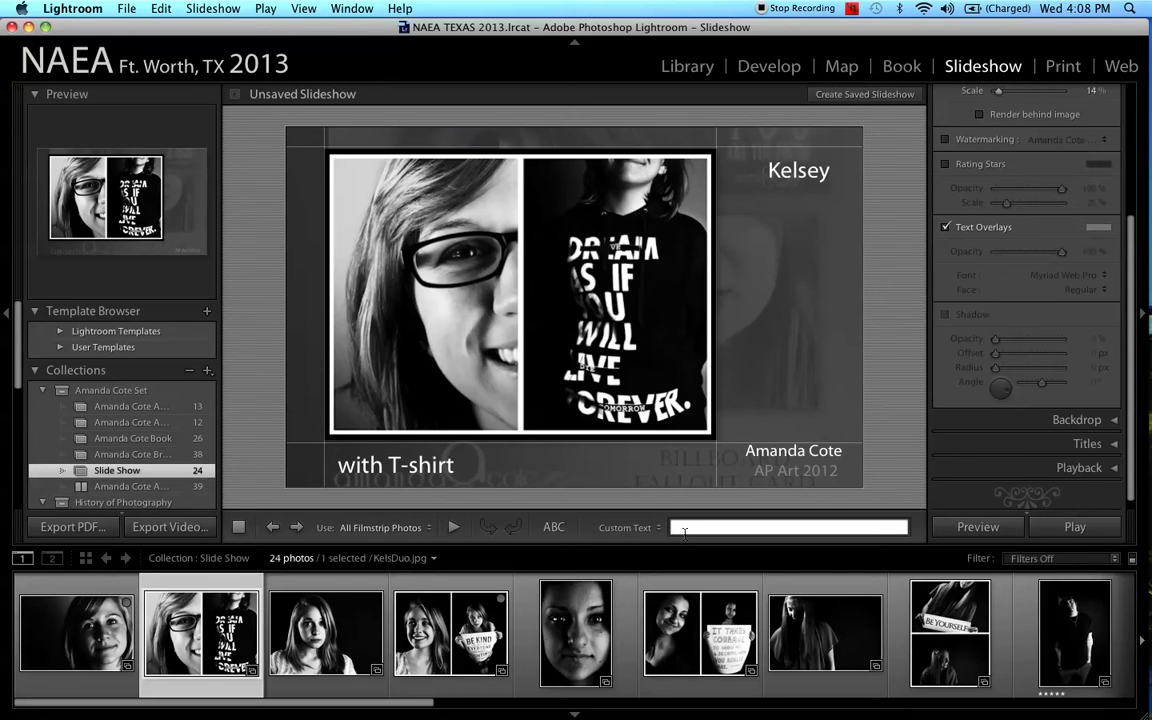
pyautogui.write('ART')
pyautogui.press('Return')
pyautogui.moveTo(352, 447); pyautogui.dragTo(816, 417)
pyautogui.click(854, 375)
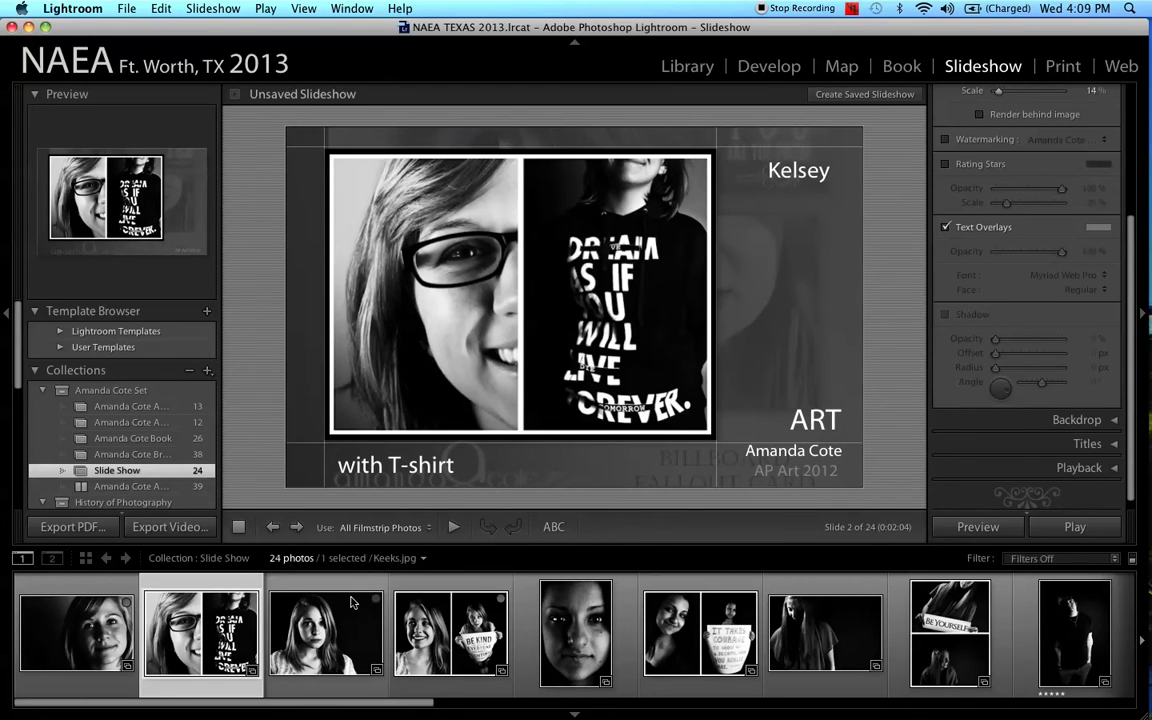
# Step: View the third, fourth and fifth slides to check how the text overlays appear on each
pyautogui.click(330, 625)
pyautogui.click(443, 641)
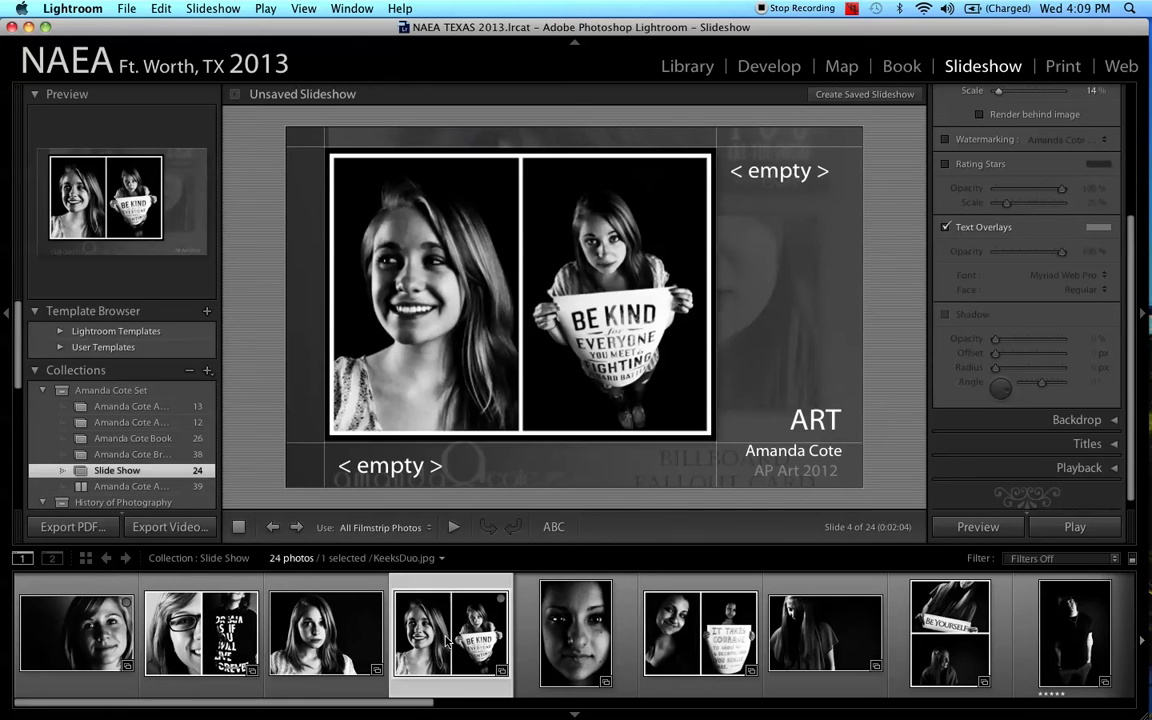
pyautogui.click(588, 650)
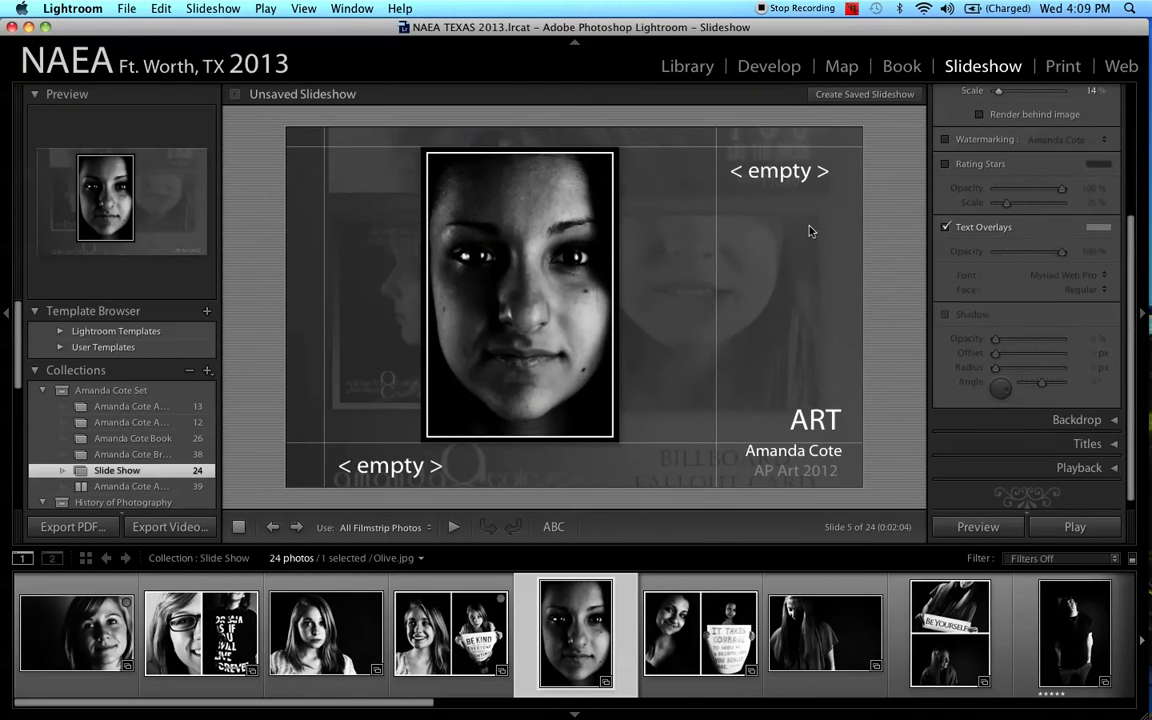
# Step: Delete the "ART" text overlay and go back to the KelsDuo.jpg slide
pyautogui.click(816, 418)
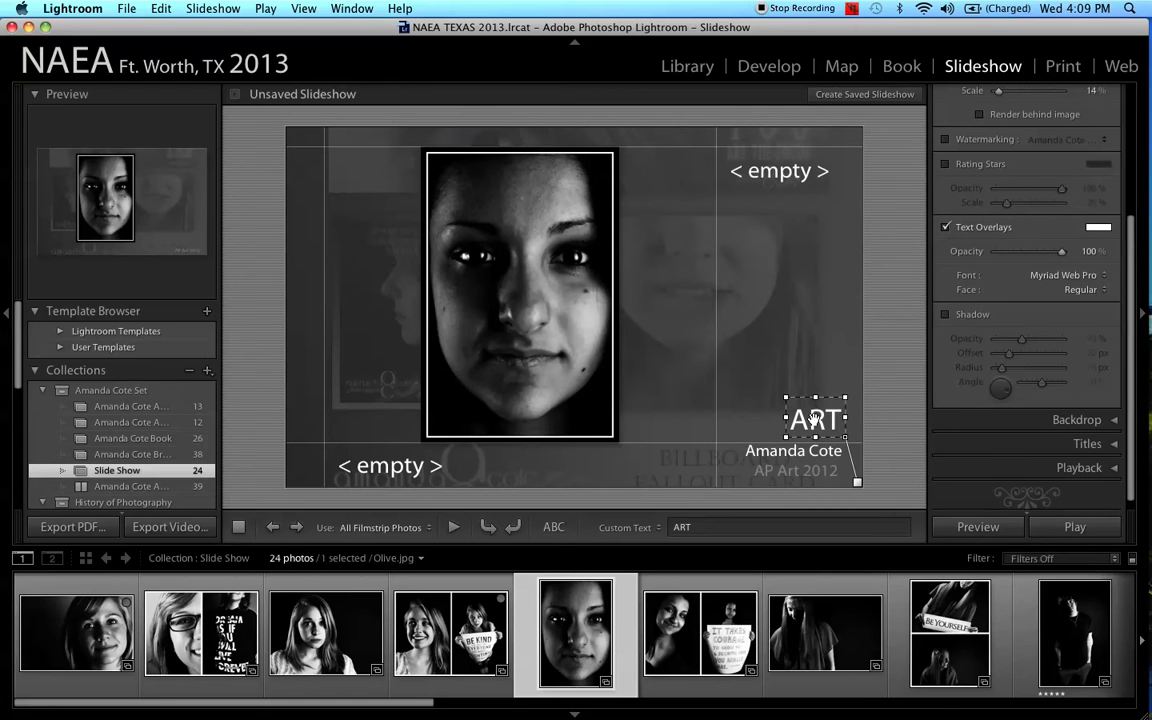
pyautogui.press('Delete')
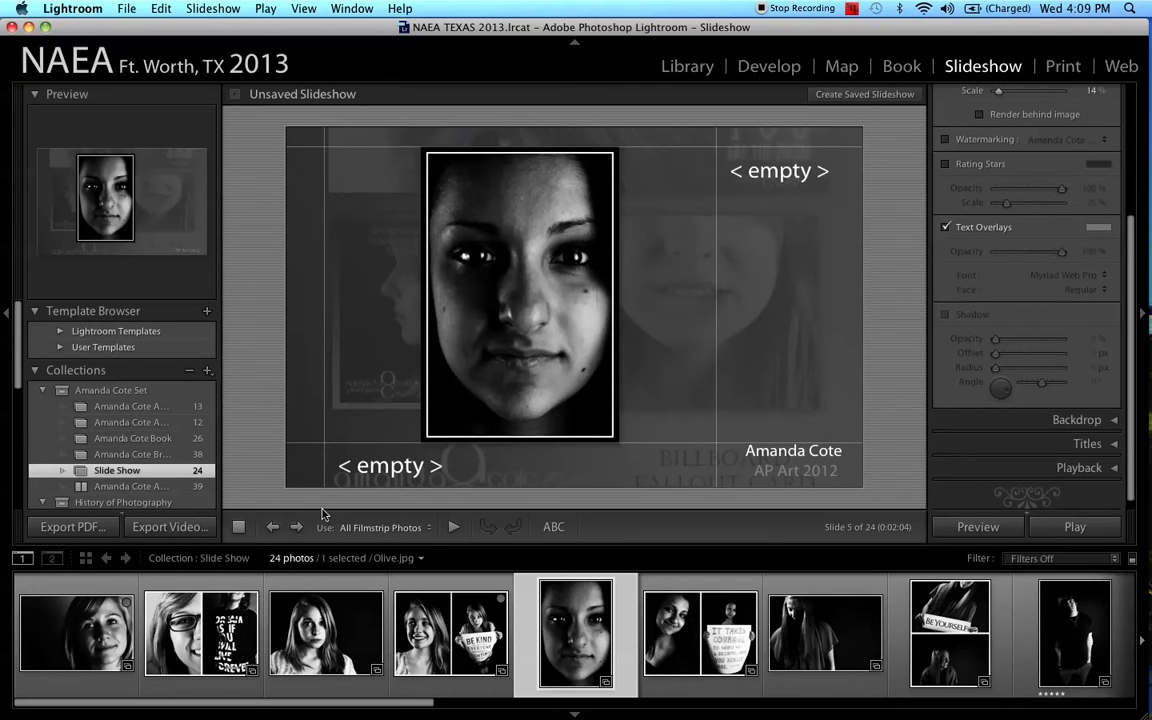
pyautogui.click(200, 630)
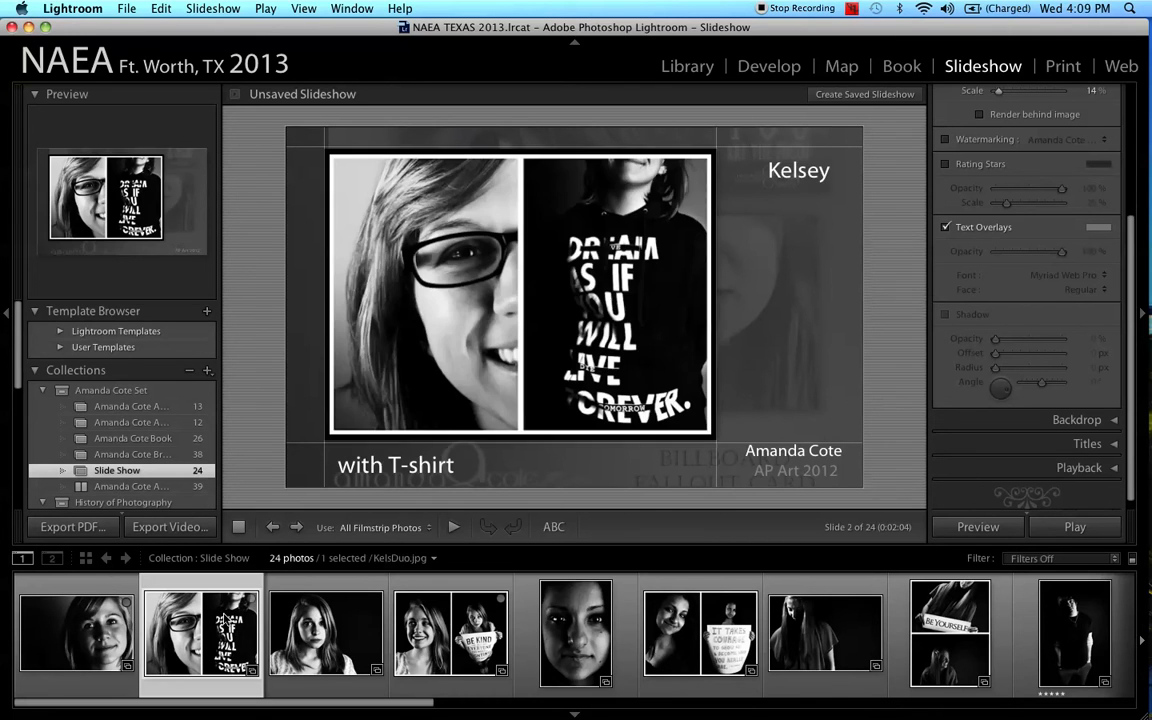
# Step: Add a shadow to the "with T-shirt" caption overlay with 54% opacity, 13 px offset and a -115° angle
pyautogui.click(421, 465)
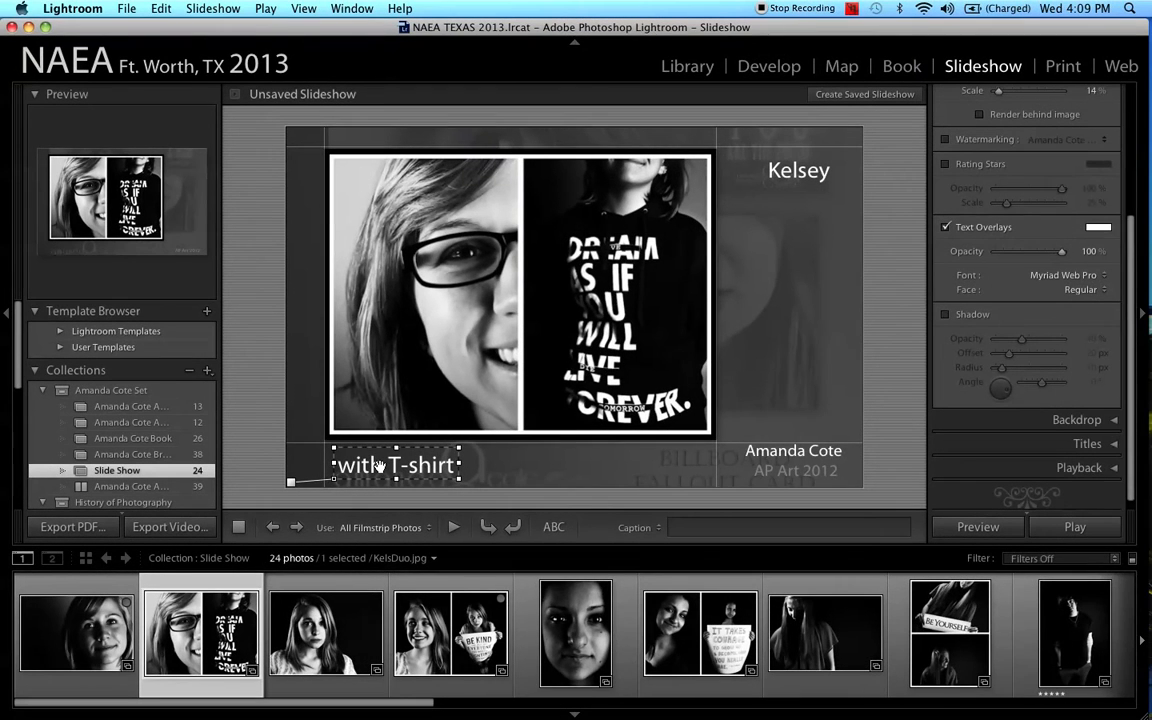
pyautogui.click(945, 315)
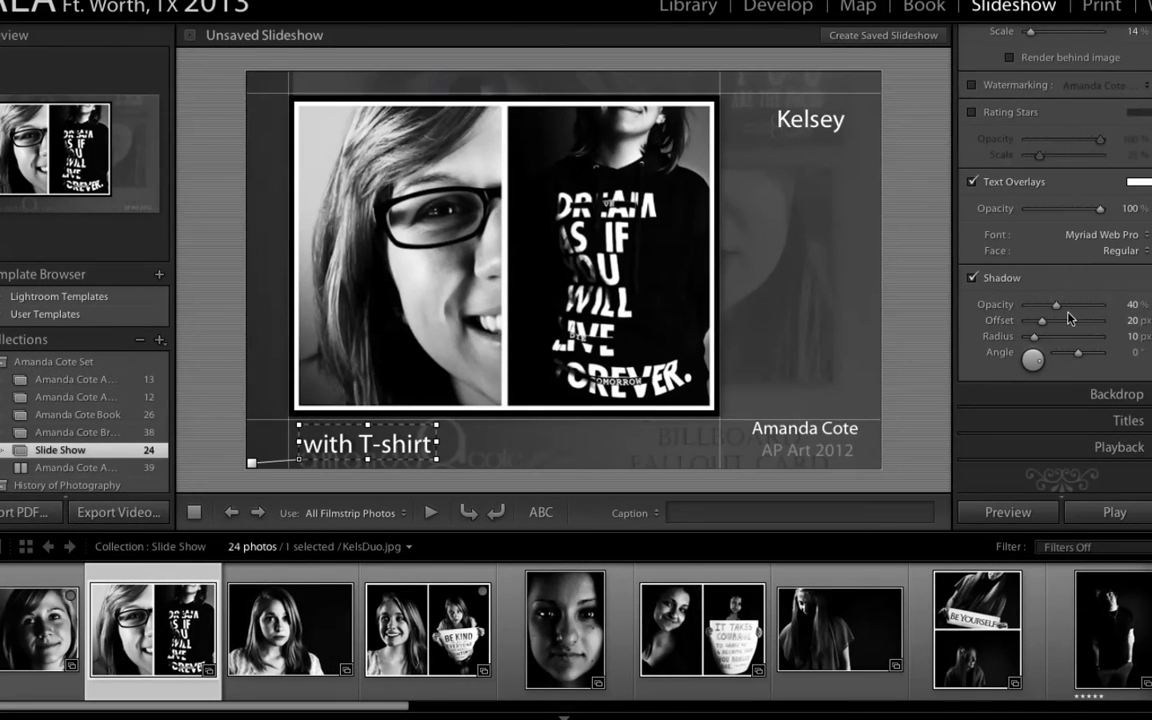
pyautogui.moveTo(1055, 305); pyautogui.dragTo(1097, 308)
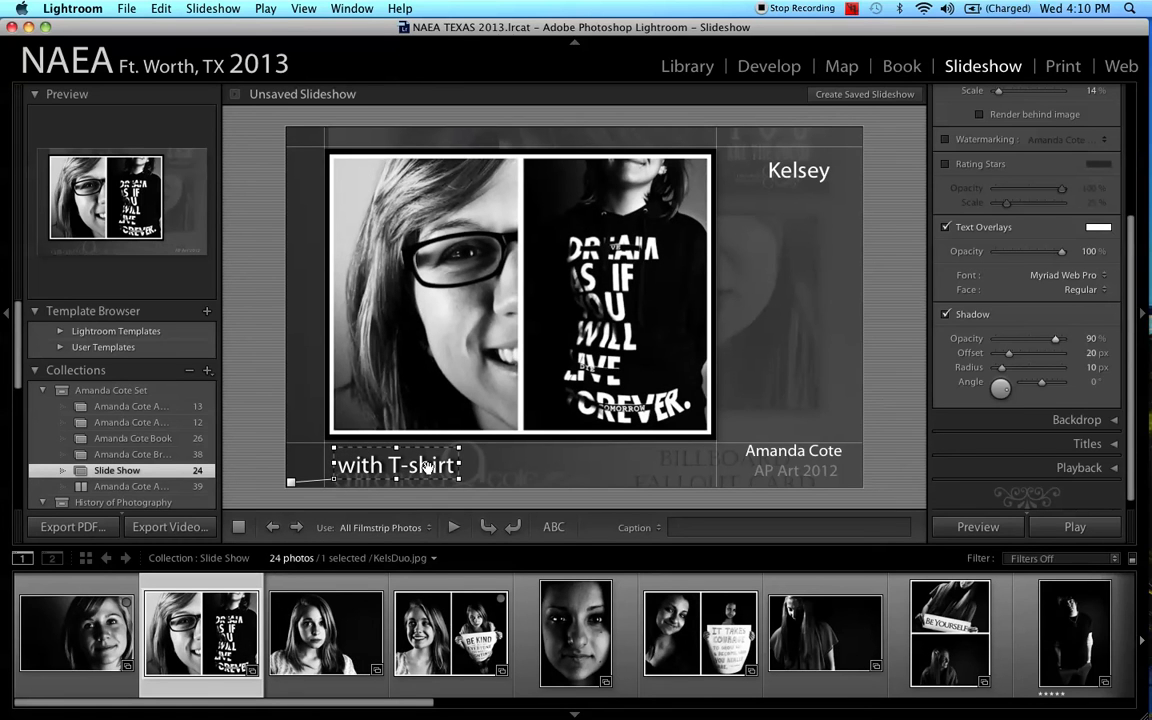
pyautogui.moveTo(1009, 353); pyautogui.dragTo(1033, 345)
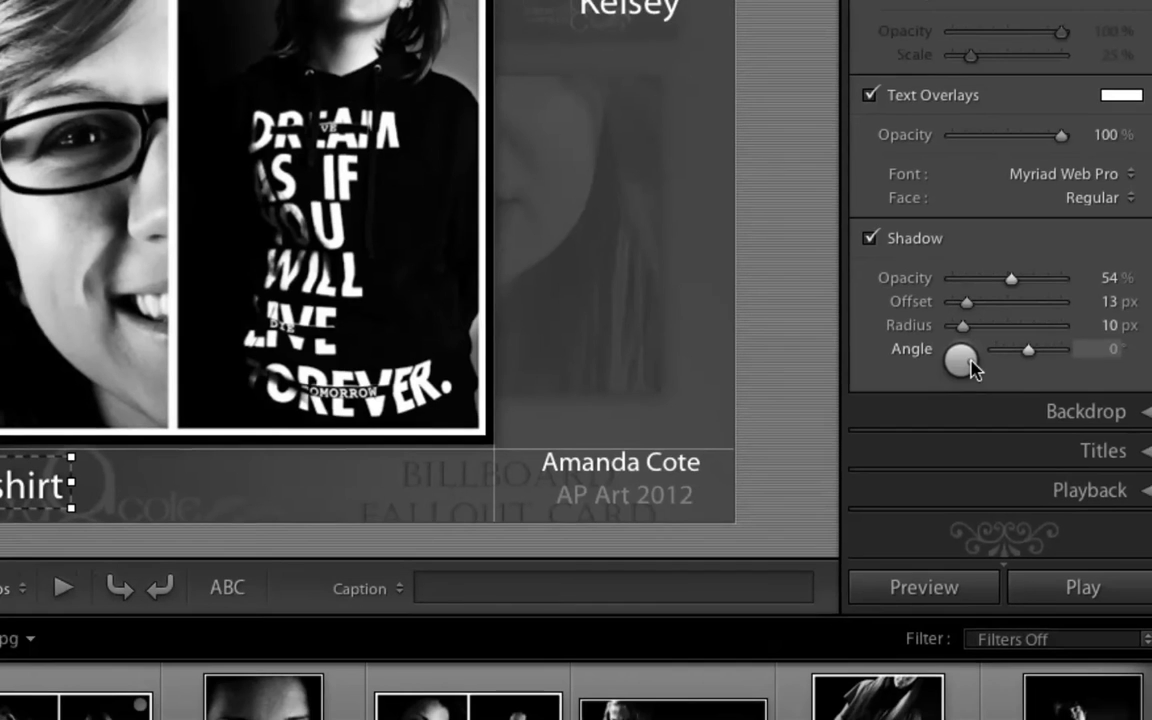
pyautogui.moveTo(972, 370)
pyautogui.mouseDown()
pyautogui.moveTo(962, 352)
pyautogui.moveTo(951, 363)
pyautogui.moveTo(966, 370)
pyautogui.moveTo(954, 370)
pyautogui.moveTo(956, 356)
pyautogui.moveTo(966, 360)
pyautogui.mouseUp()
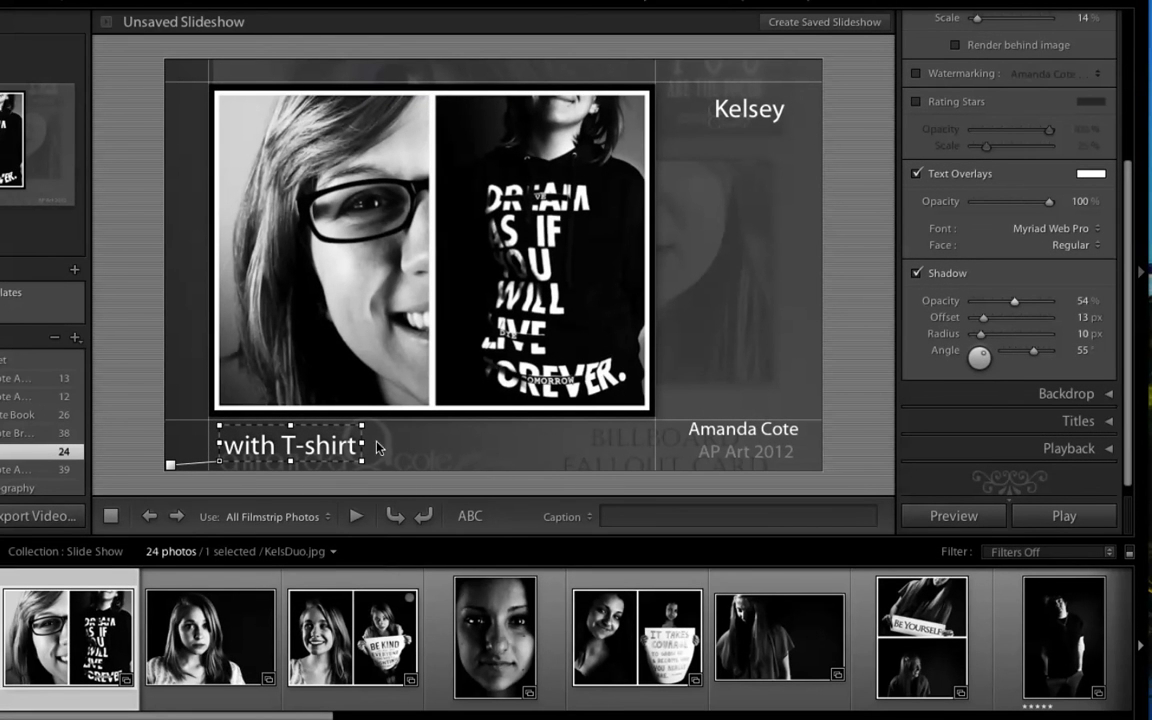
pyautogui.click(976, 366)
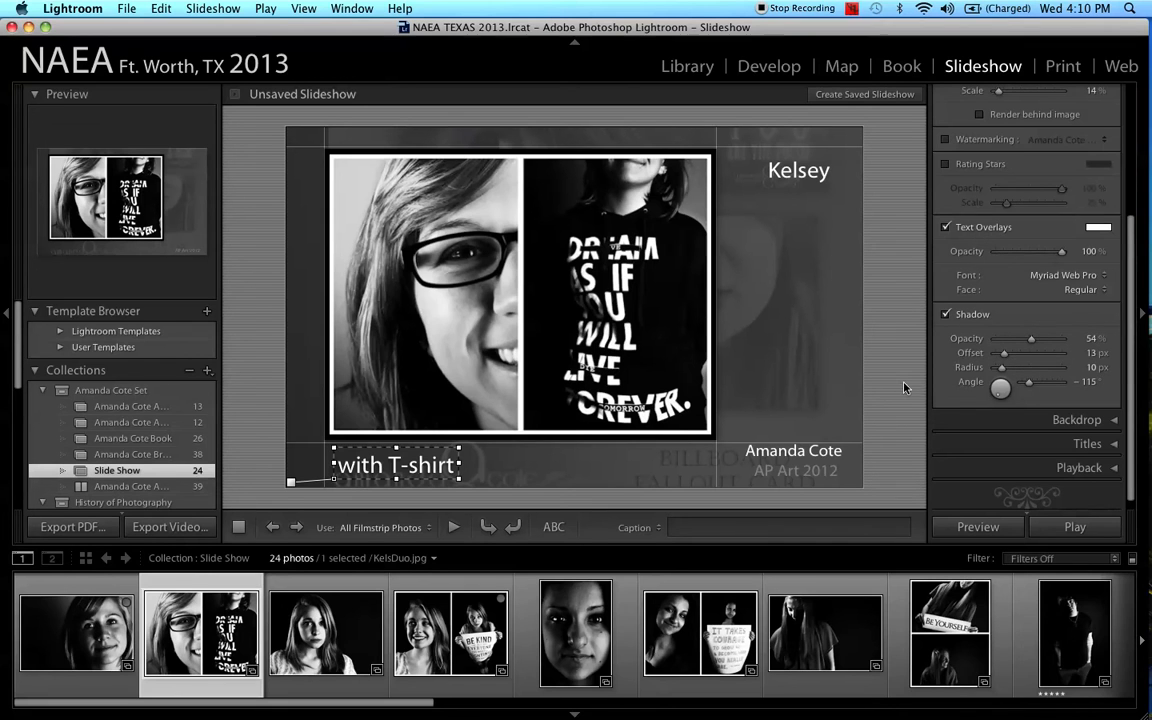
# Step: Try the default shadow on the title overlay and turn it back off
pyautogui.click(792, 171)
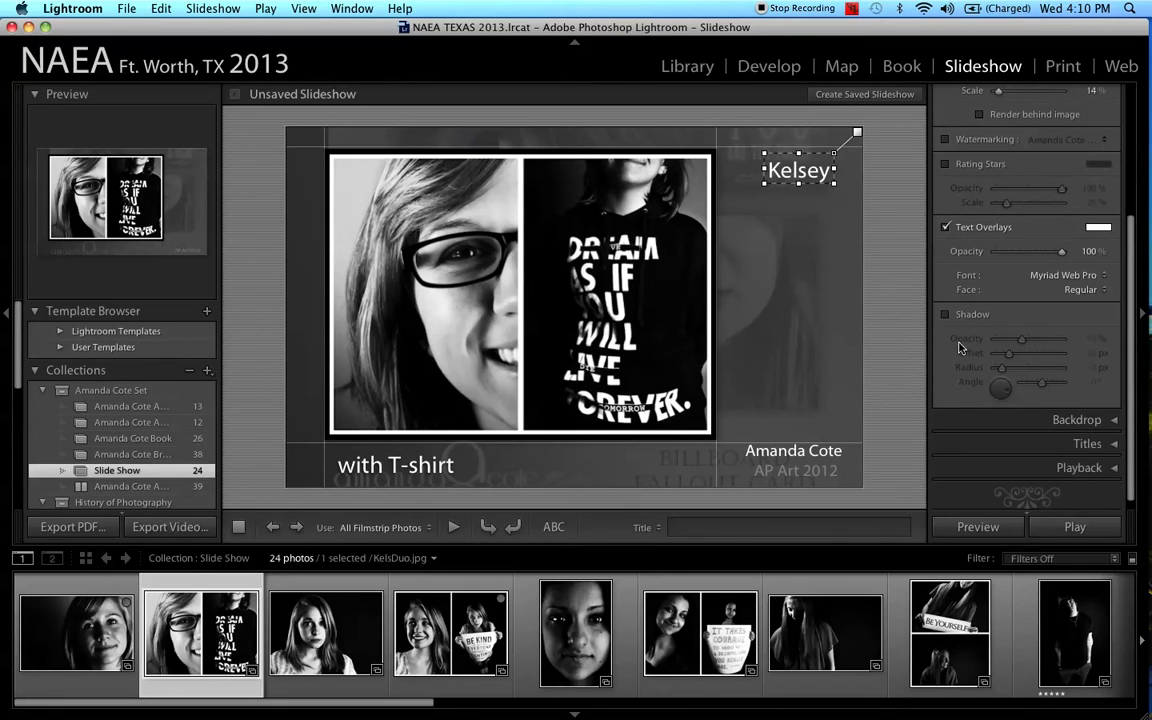
pyautogui.click(945, 314)
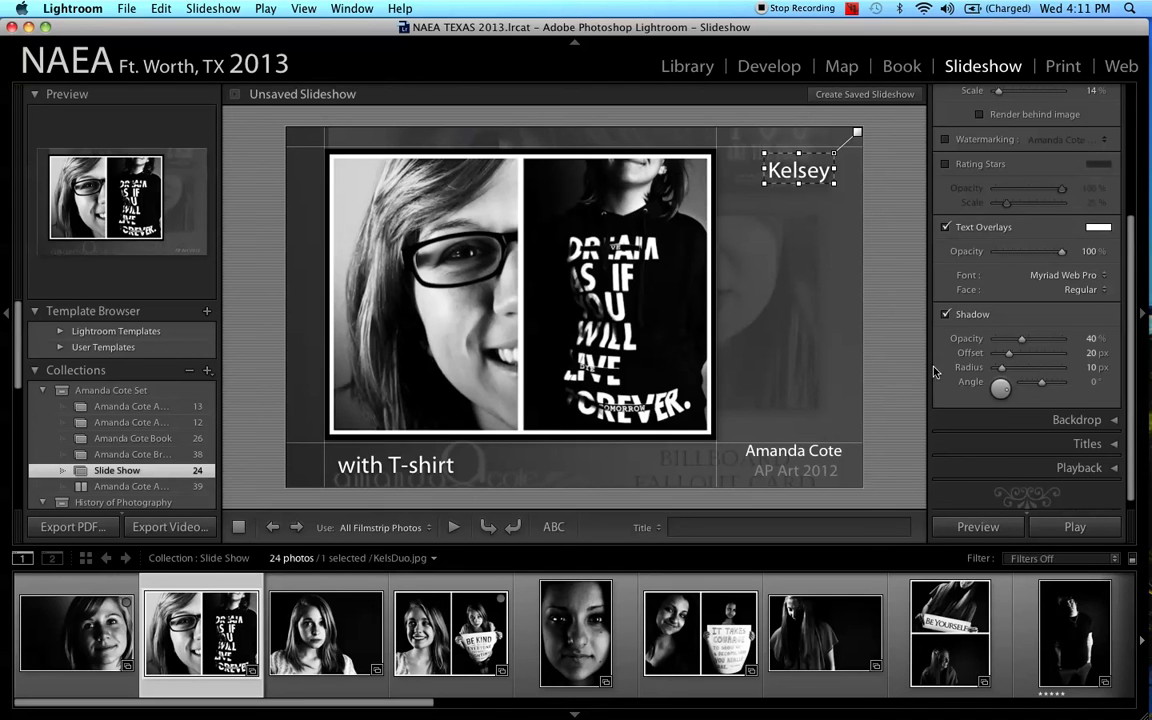
pyautogui.click(946, 315)
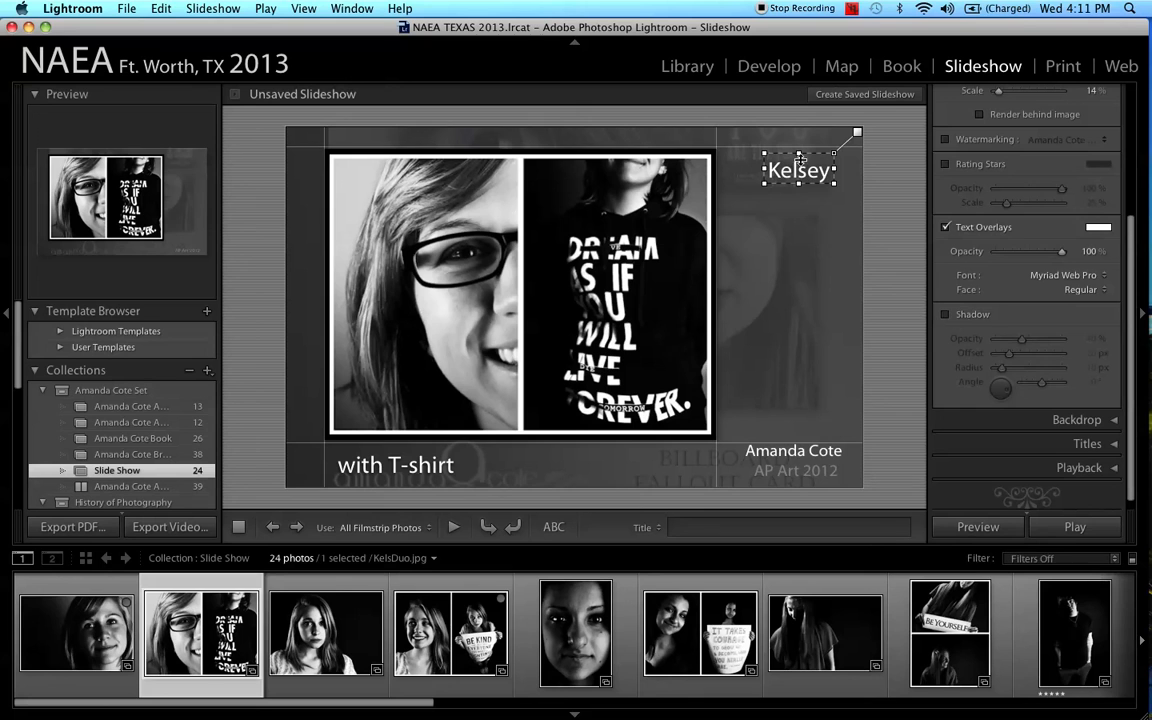
# Step: Check the photographer's name overlay for a shadow and turn off the shadow on the "with T-shirt" caption overlay
pyautogui.click(792, 451)
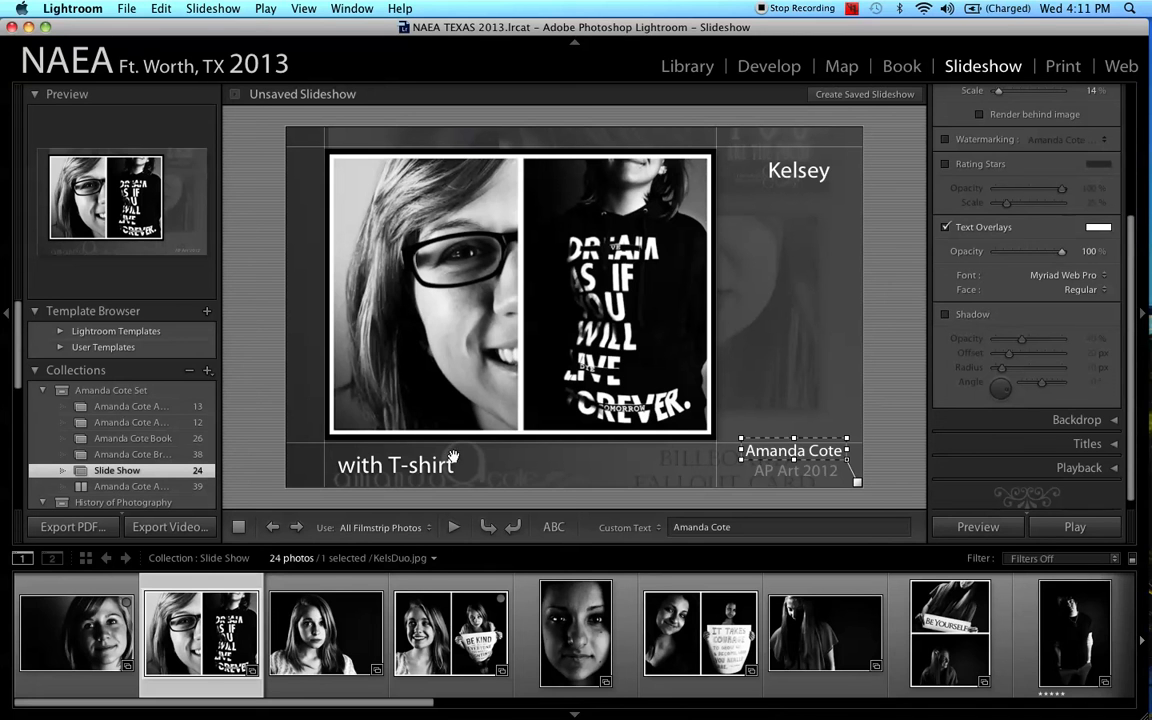
pyautogui.click(437, 467)
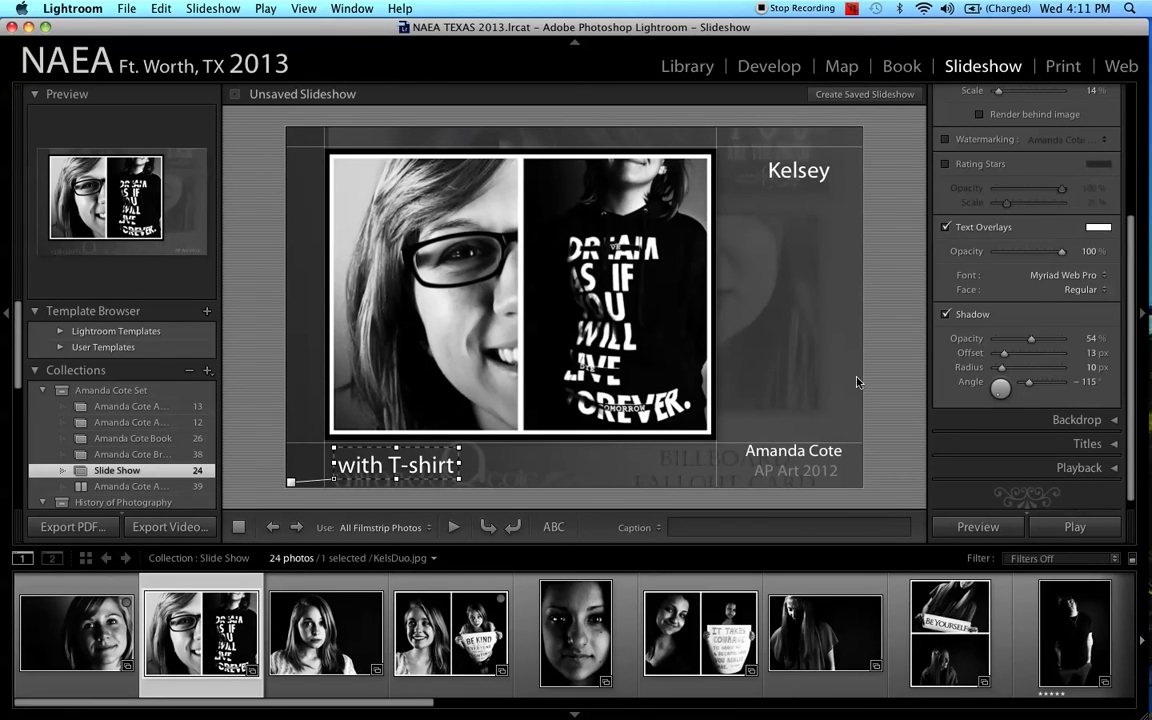
pyautogui.click(946, 315)
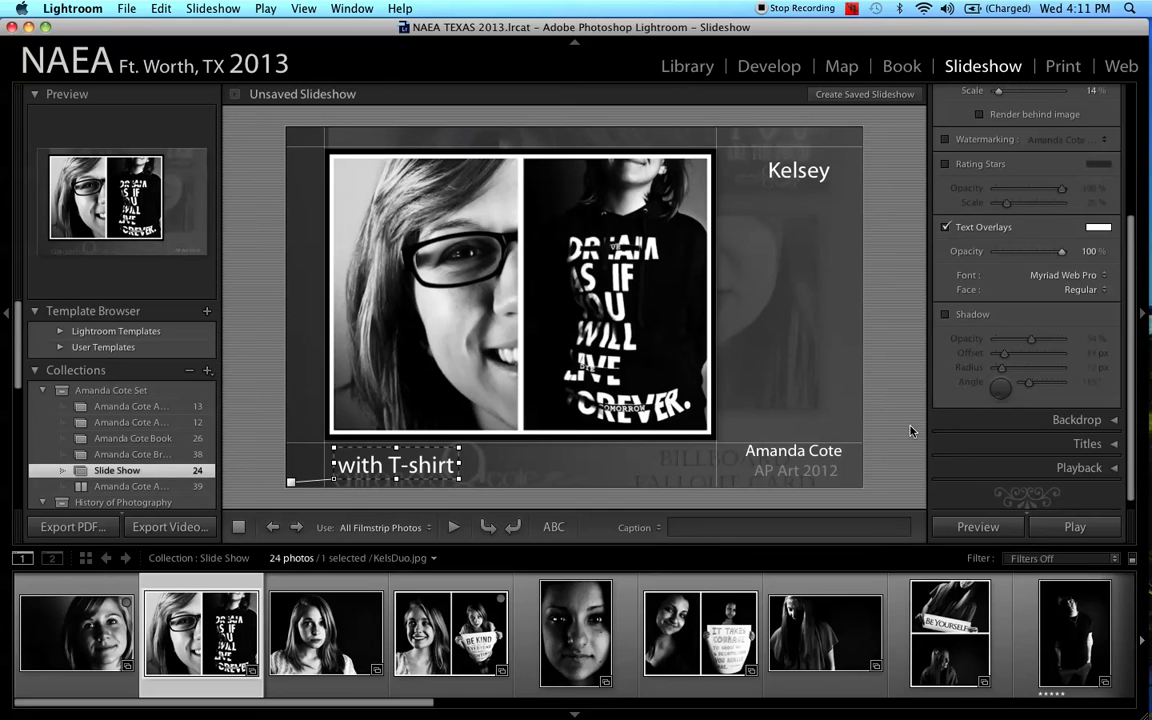